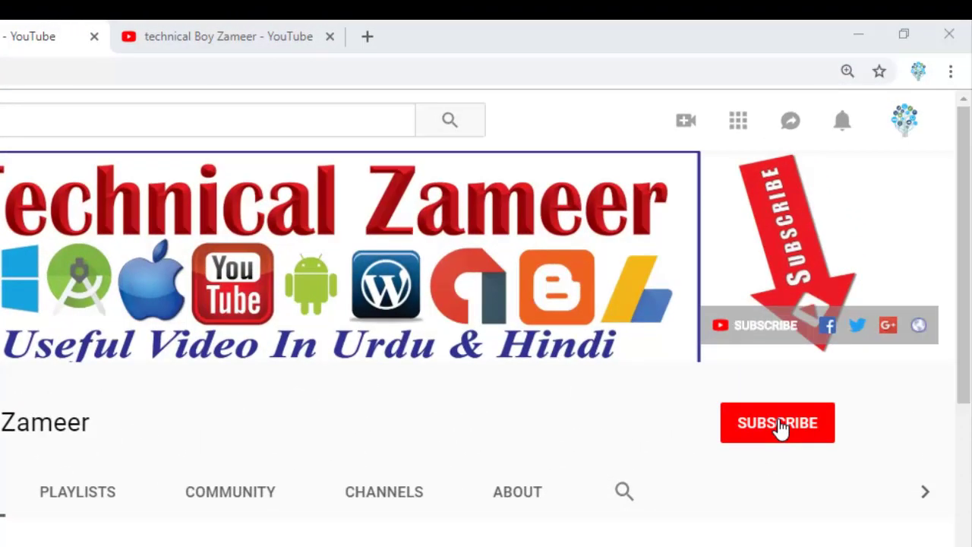
Subscribe to the open YouTube channel and look through its uploaded videos.
click(780, 427)
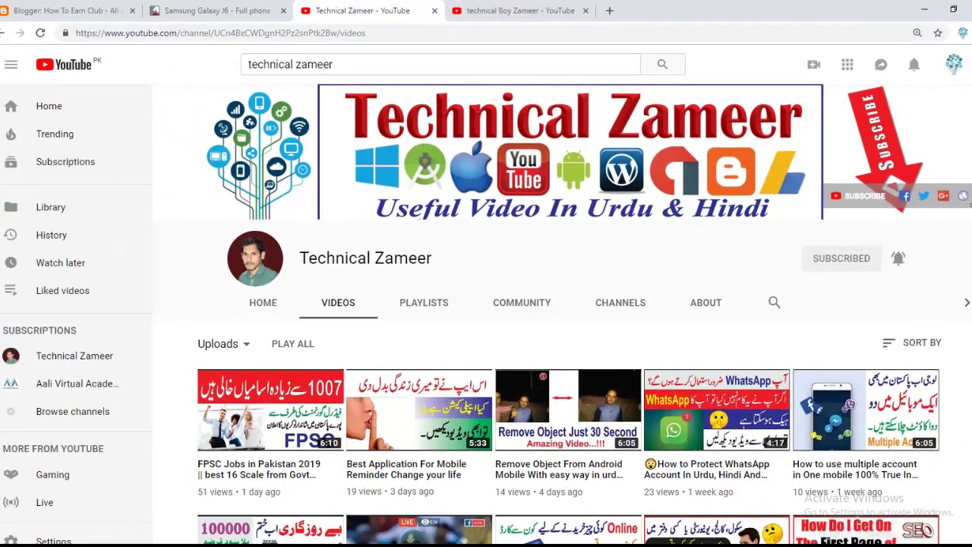
scroll(562, 319, down, 3)
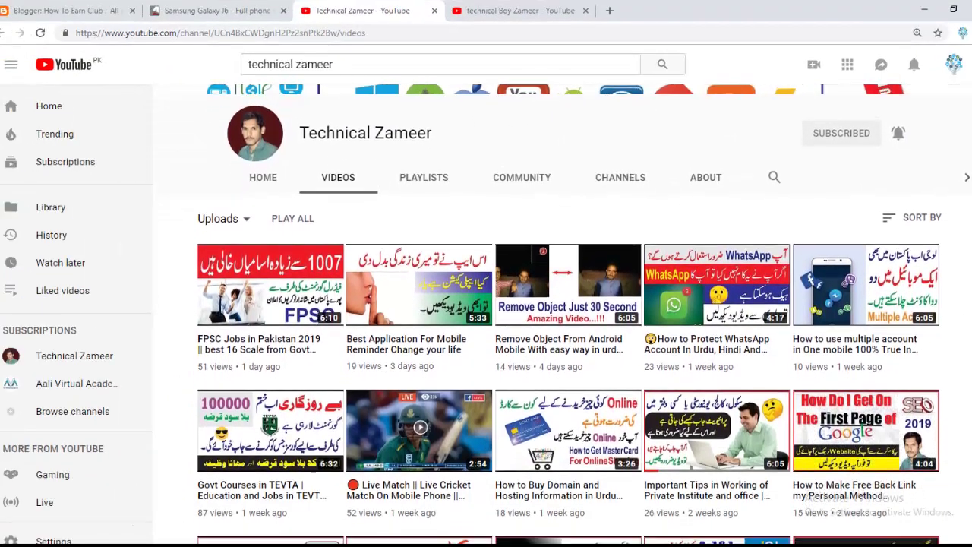
scroll(562, 319, down, 1)
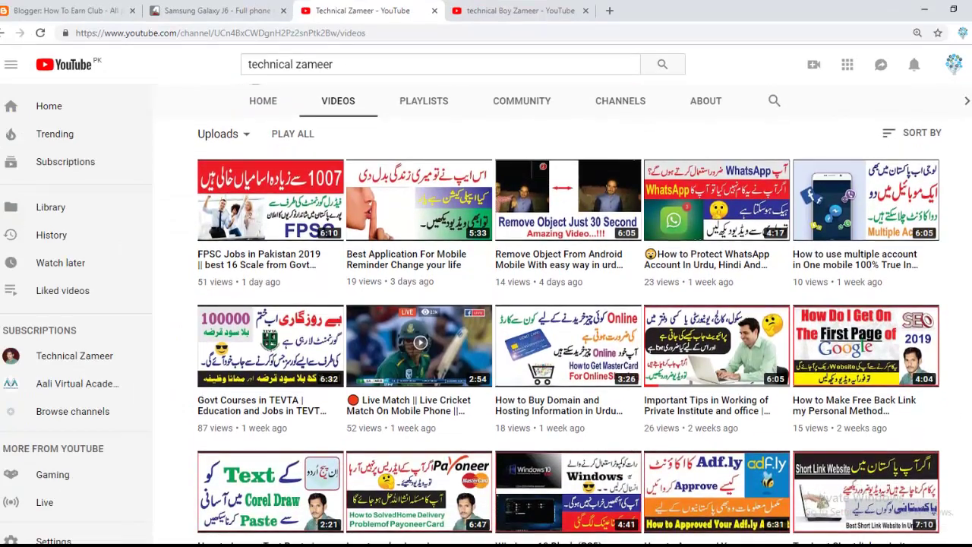
scroll(562, 319, down, 1)
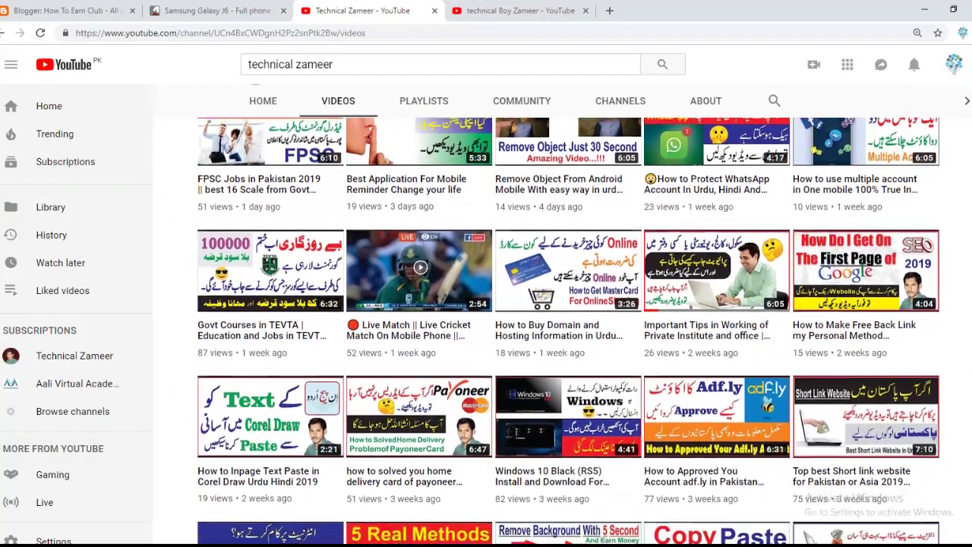
scroll(562, 319, down, 1)
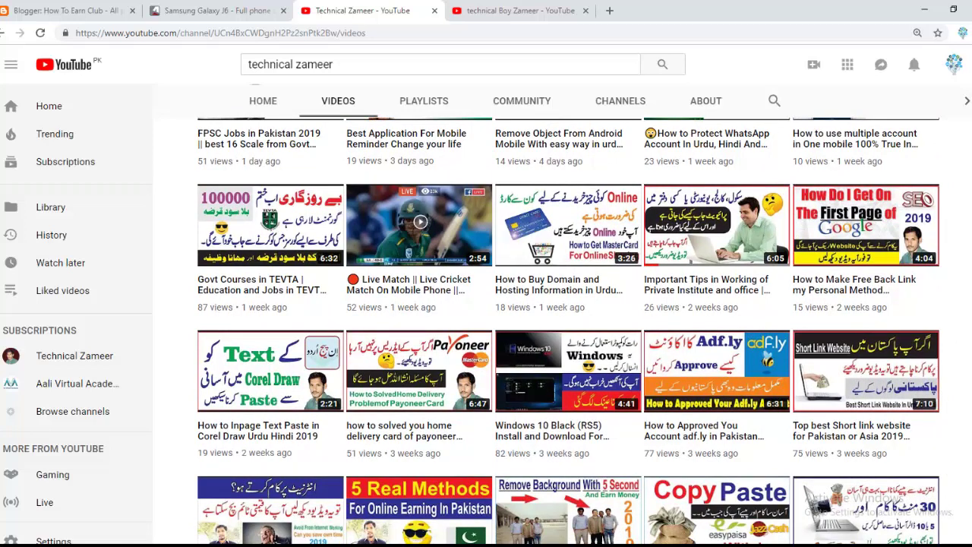
scroll(562, 319, down, 3)
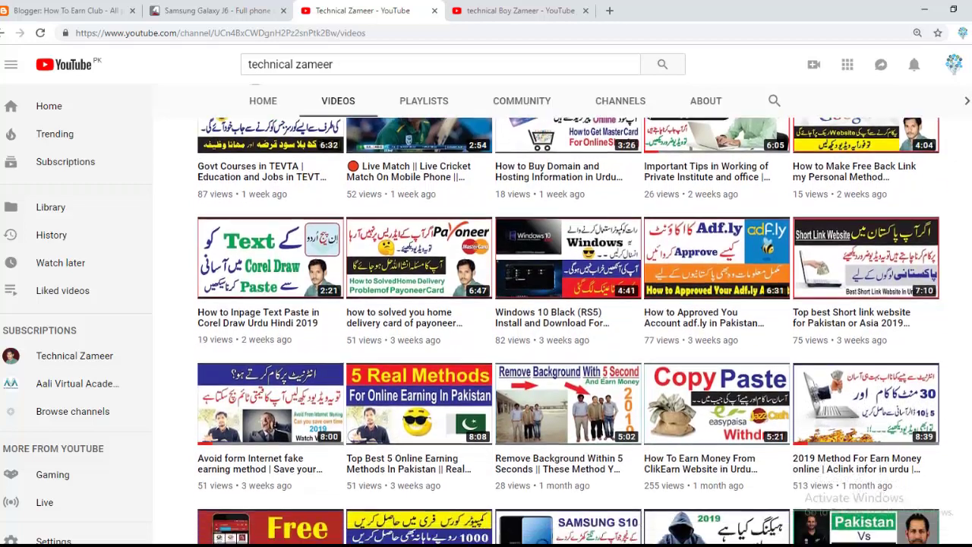
scroll(562, 319, down, 1)
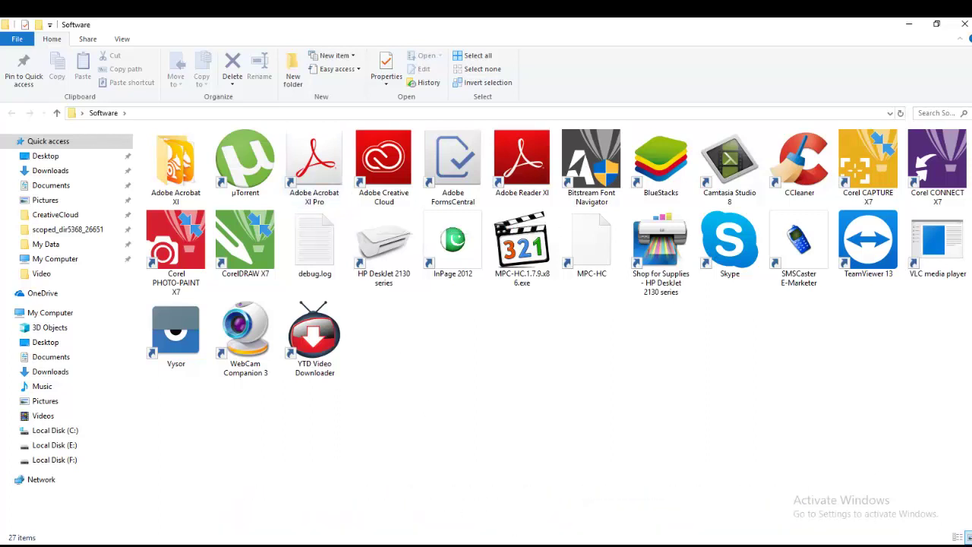
Switch to Scan4.pdf in Adobe Acrobat Pro and go to its first page.
click(555, 546)
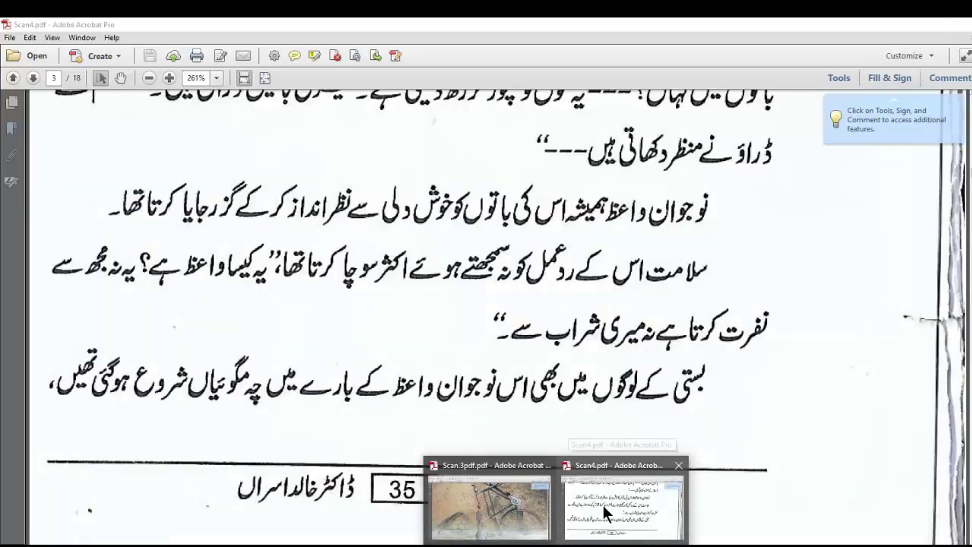
click(585, 505)
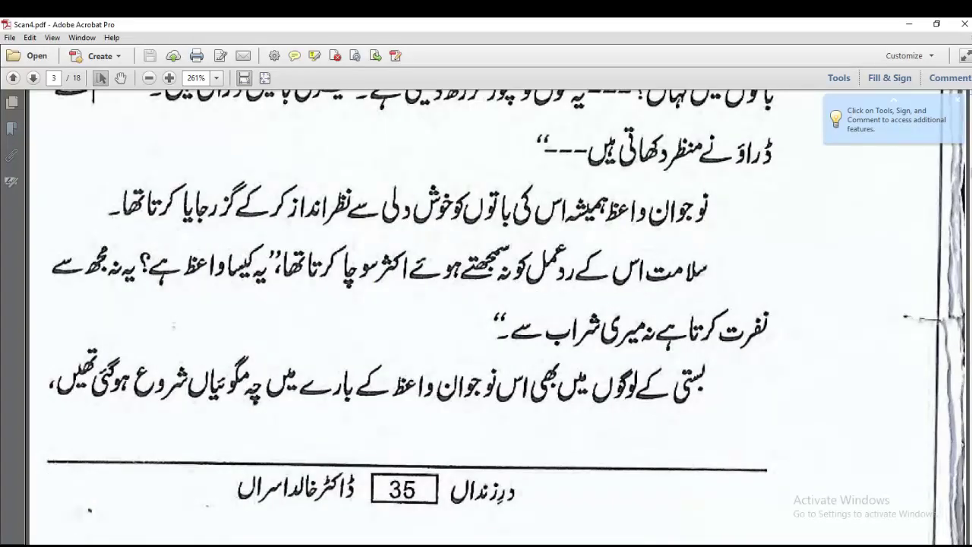
scroll(374, 102, up, 20)
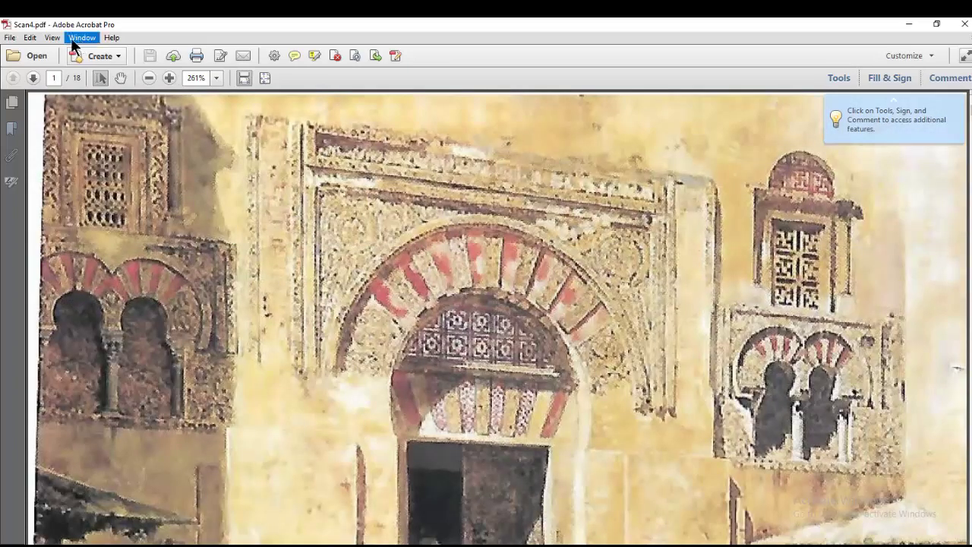
Open Scan5.pdf from the Documents folder.
click(10, 38)
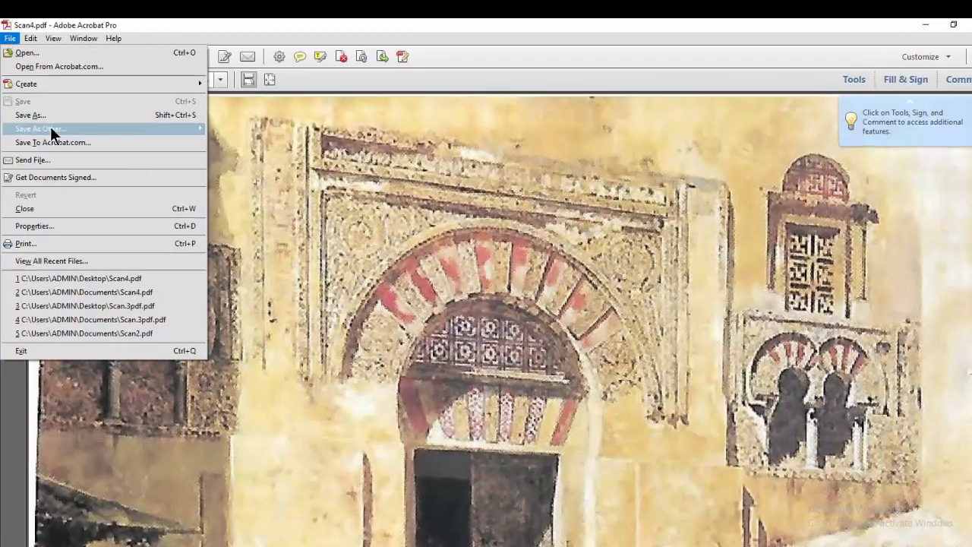
mouse_move(32, 85)
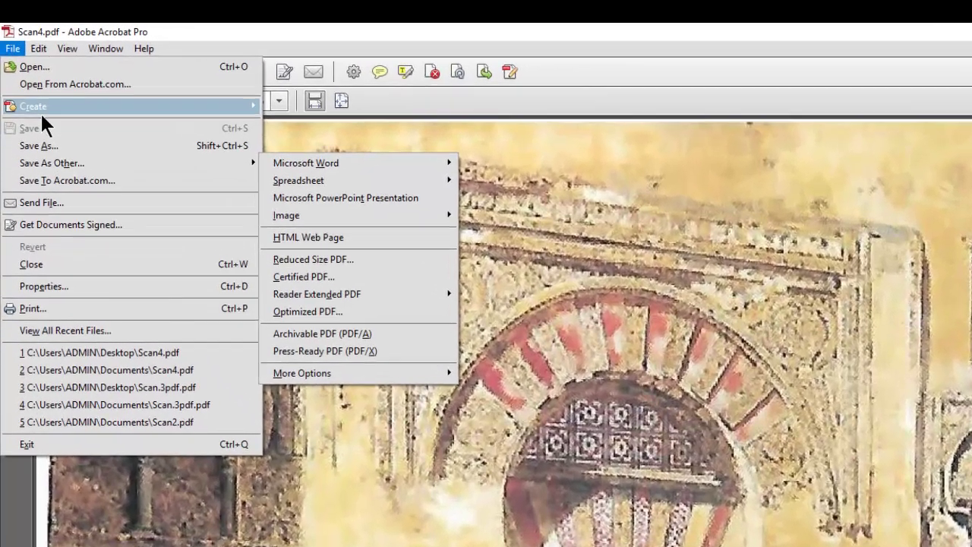
mouse_move(36, 167)
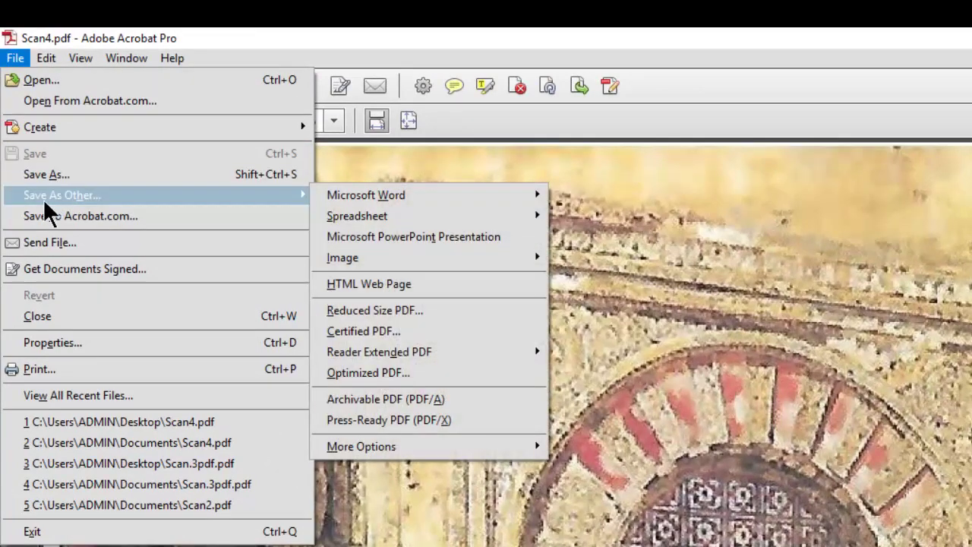
click(36, 82)
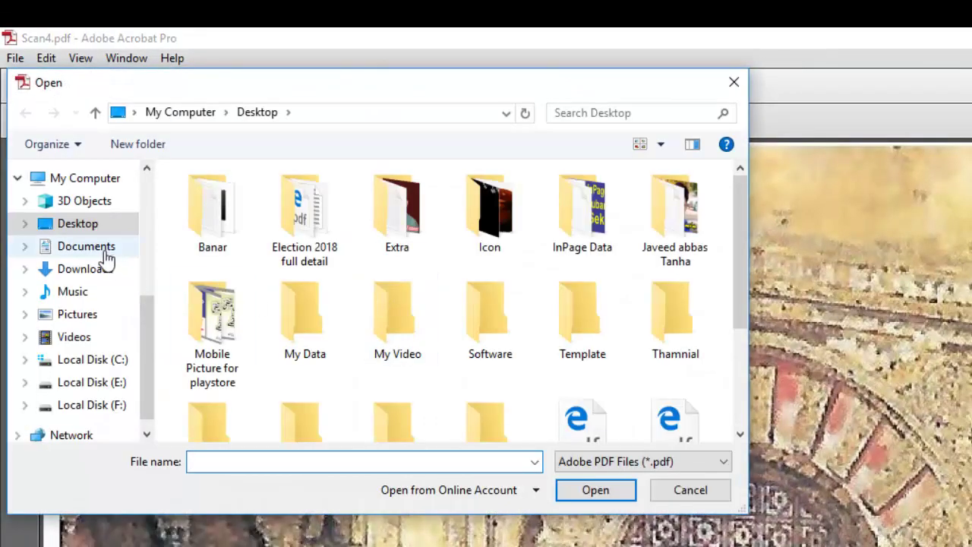
click(86, 248)
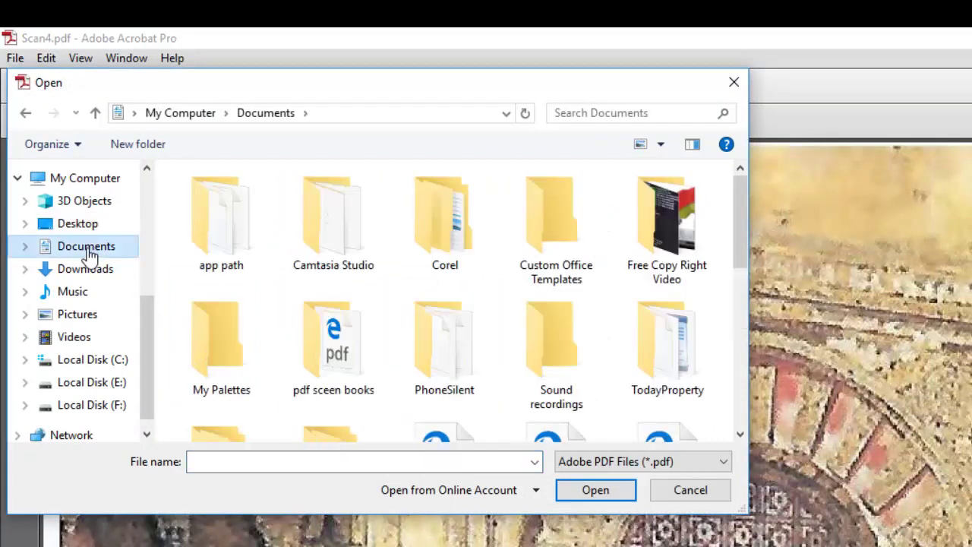
drag(740, 238, 743, 339)
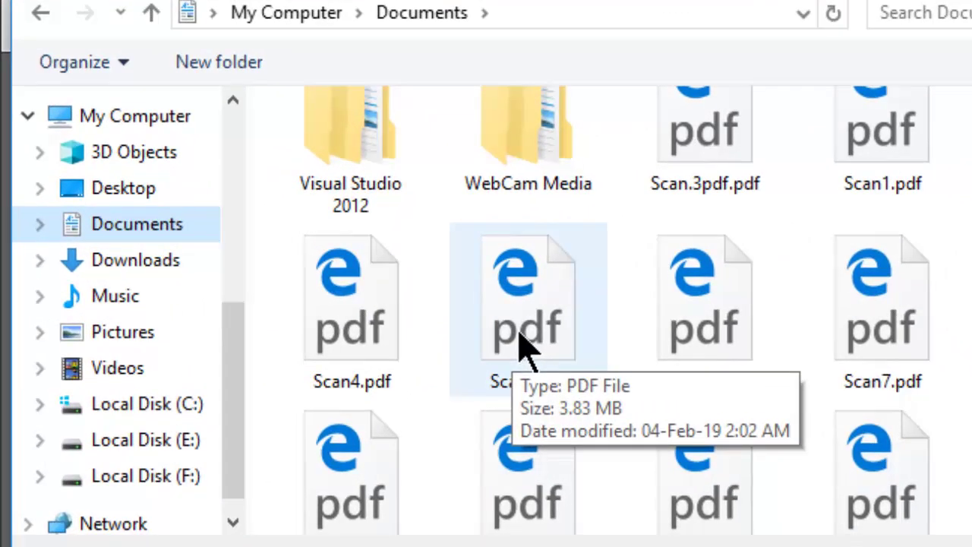
click(527, 349)
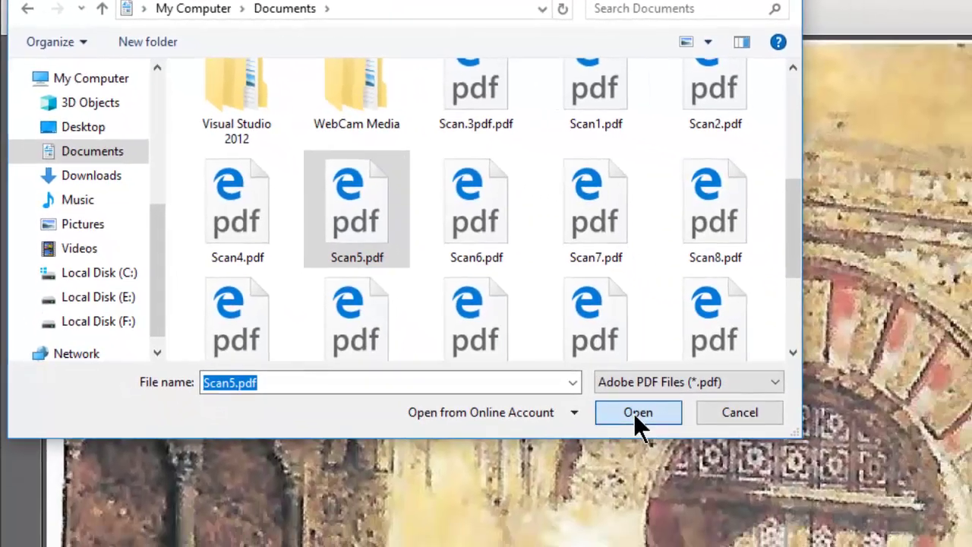
click(801, 521)
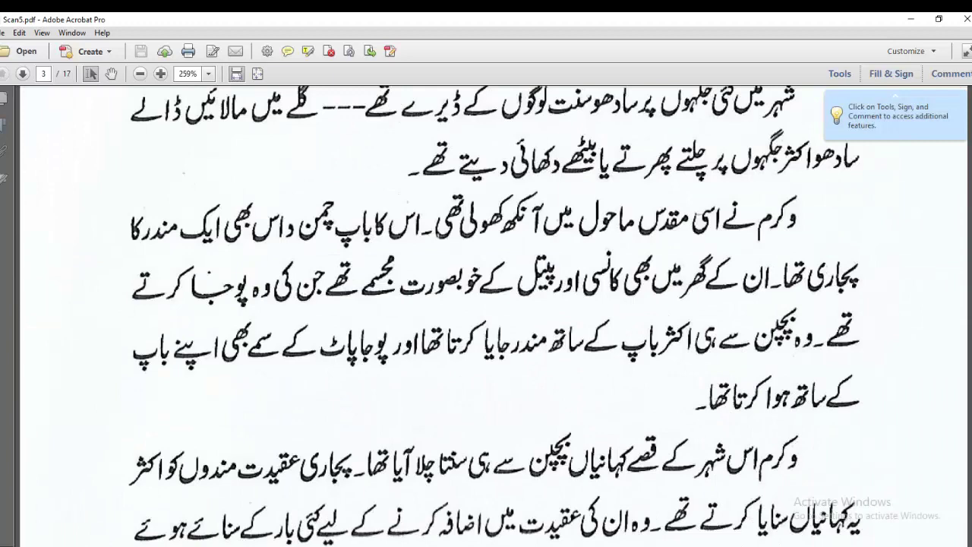
Save Scan5.pdf to the Desktop as a reduced size PDF compatible with Acrobat 10.0 and later, keeping the file name.
scroll(486, 315, up, 10)
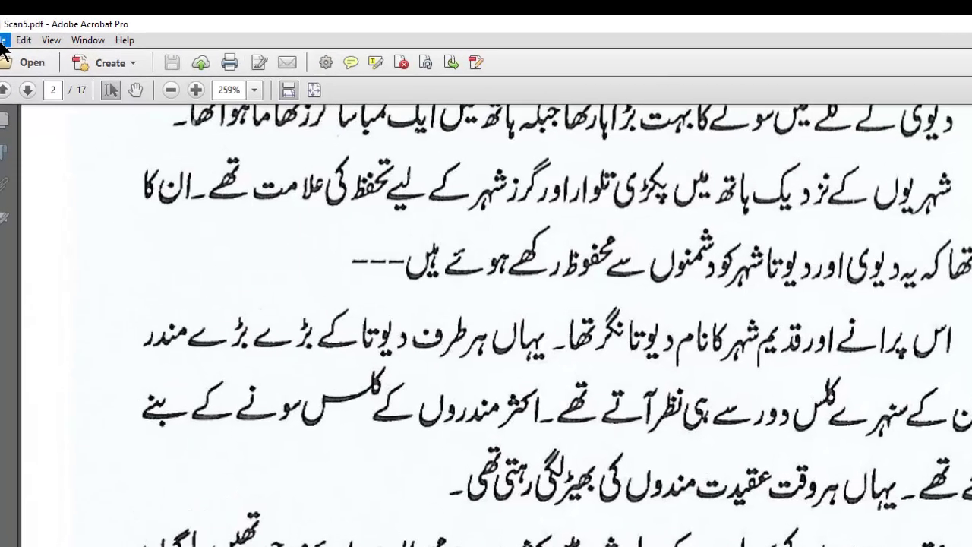
click(3, 41)
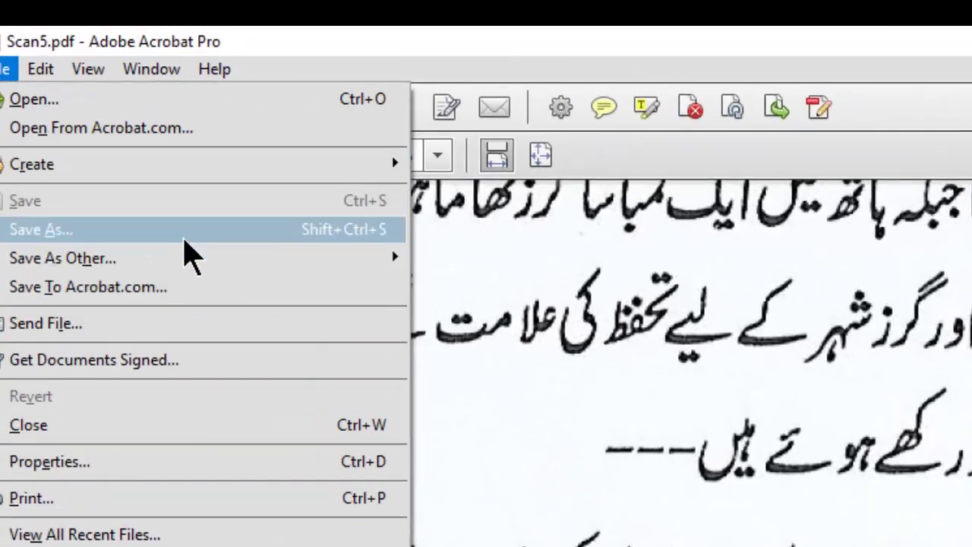
mouse_move(76, 262)
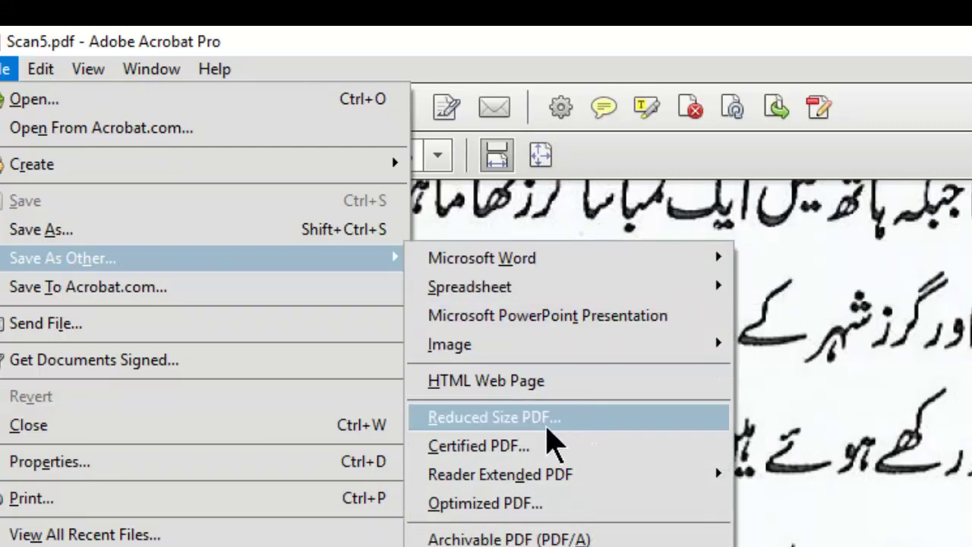
click(546, 426)
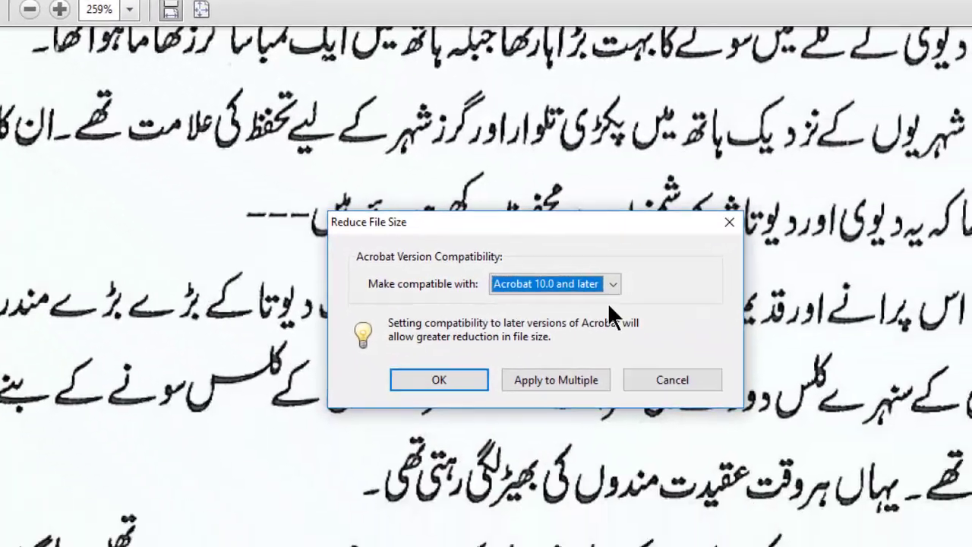
click(610, 283)
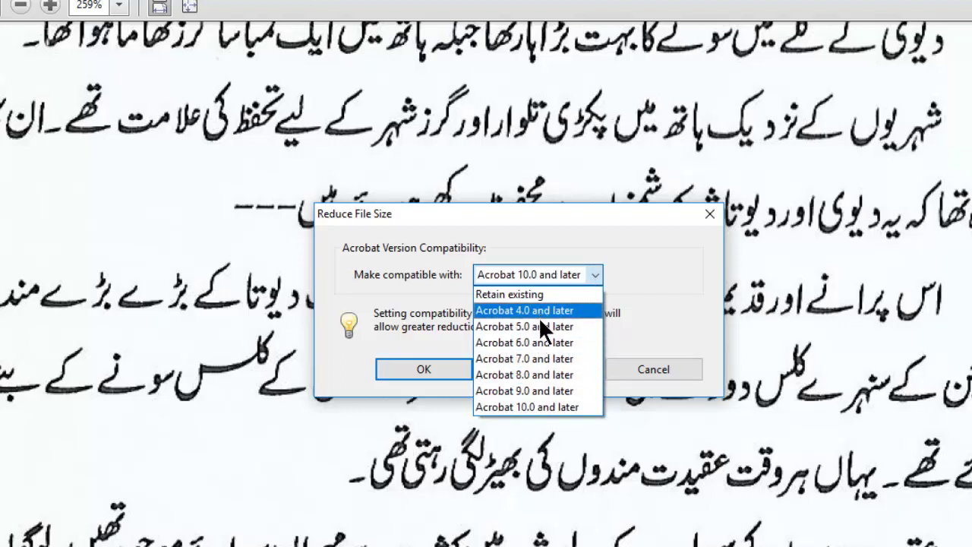
click(518, 406)
click(423, 369)
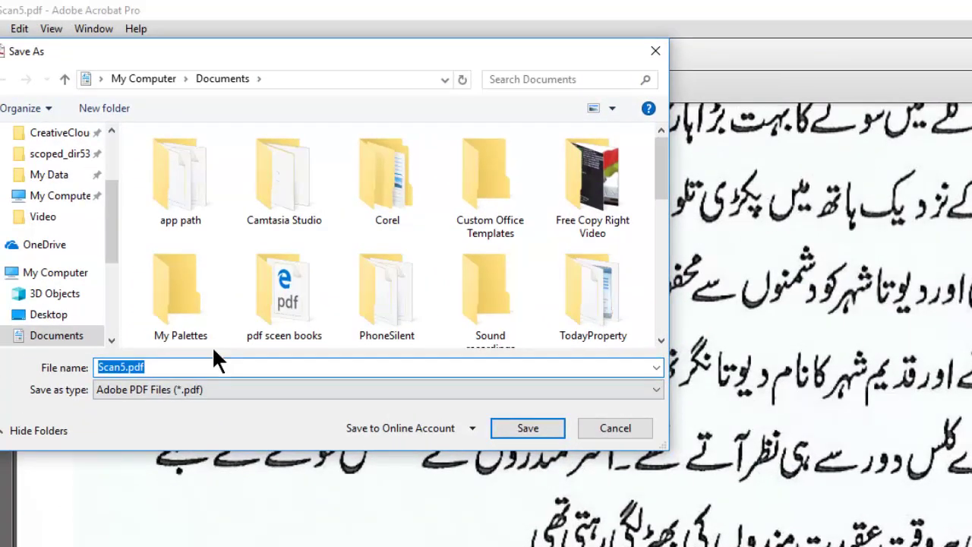
click(50, 317)
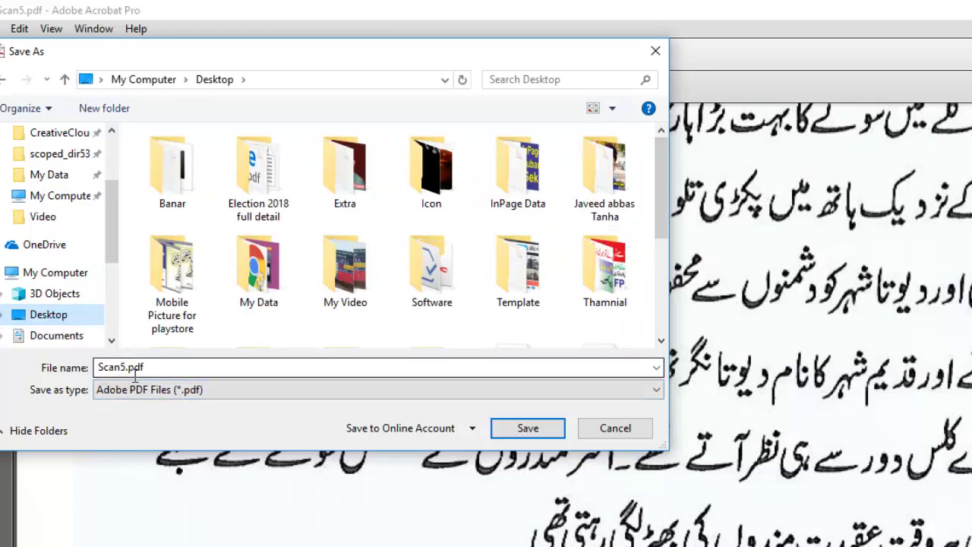
click(525, 430)
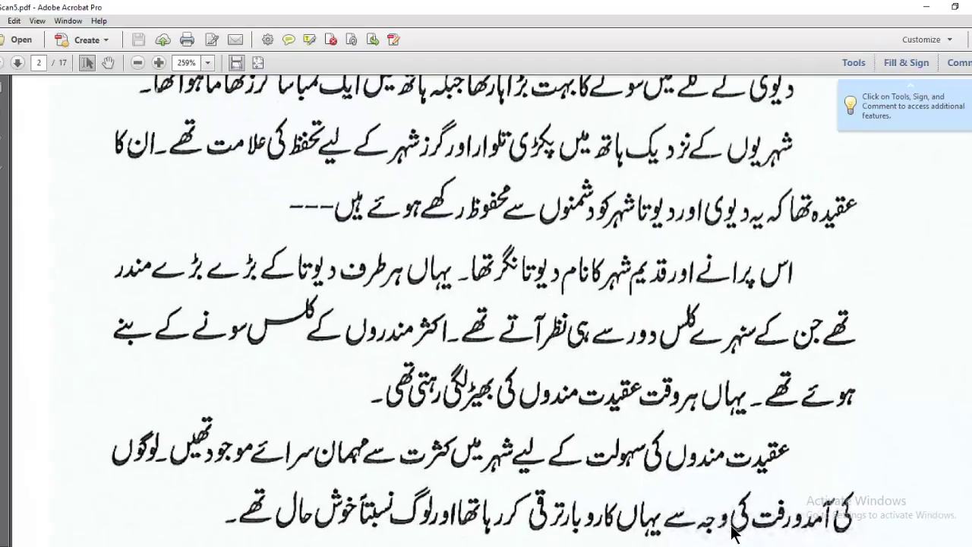
Minimize the open windows to reach the desktop and examine the file details of the saved Scan5.pdf.
click(925, 9)
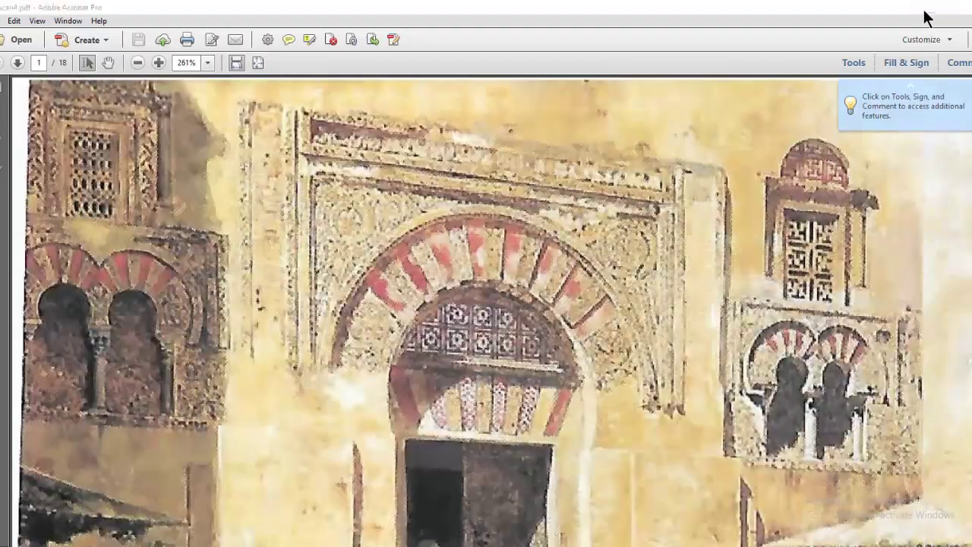
click(925, 9)
click(925, 10)
click(254, 441)
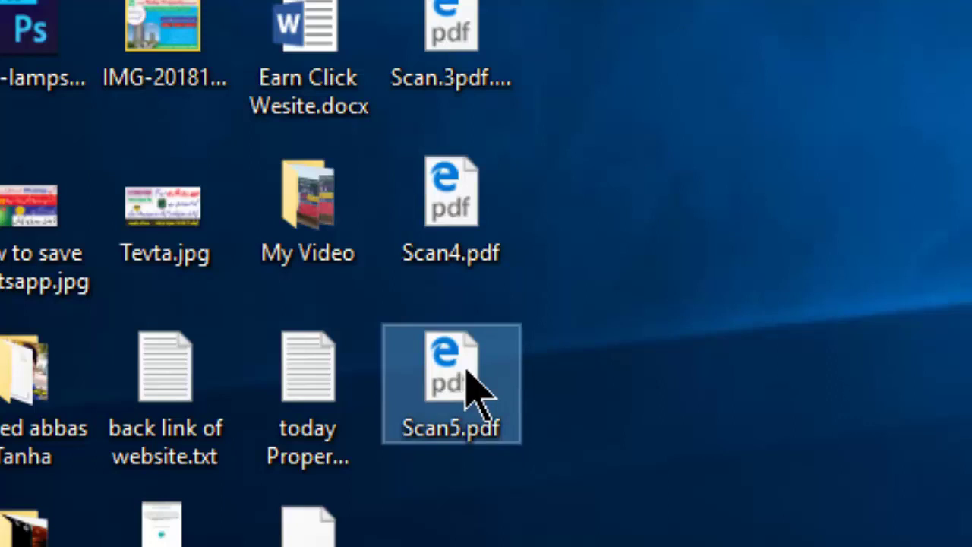
mouse_move(467, 371)
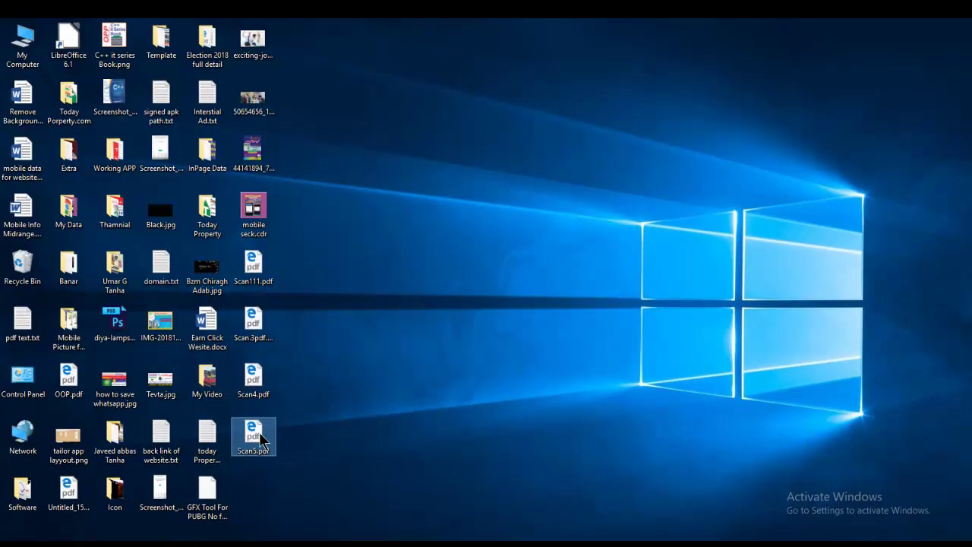
click(261, 441)
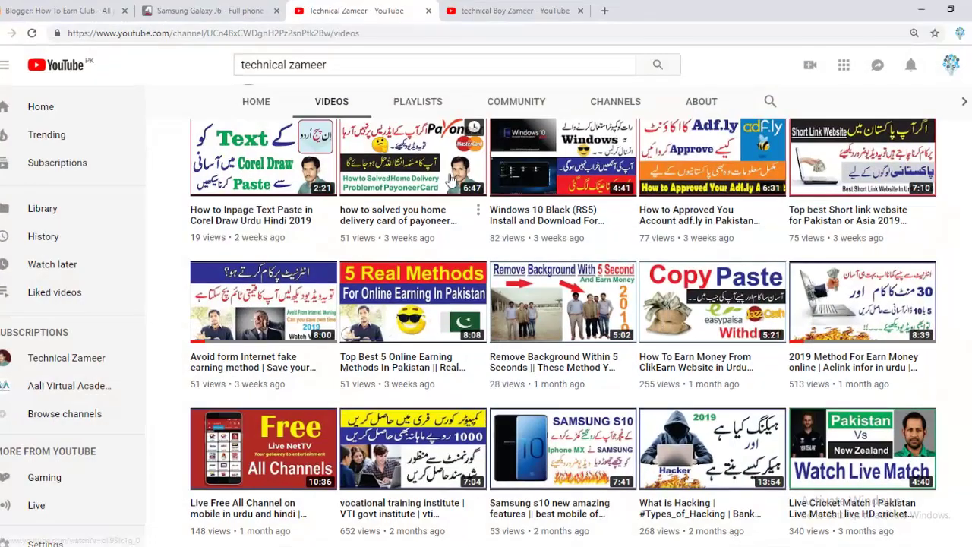
Look through the YouTube channel's uploaded videos and return to the channel header.
scroll(451, 180, up, 4)
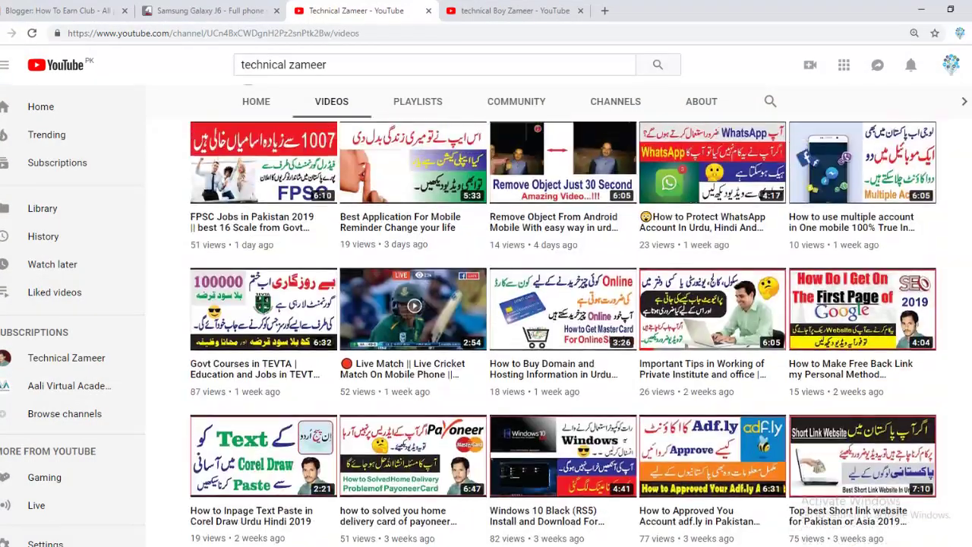
scroll(563, 334, up, 2)
scroll(563, 334, down, 2)
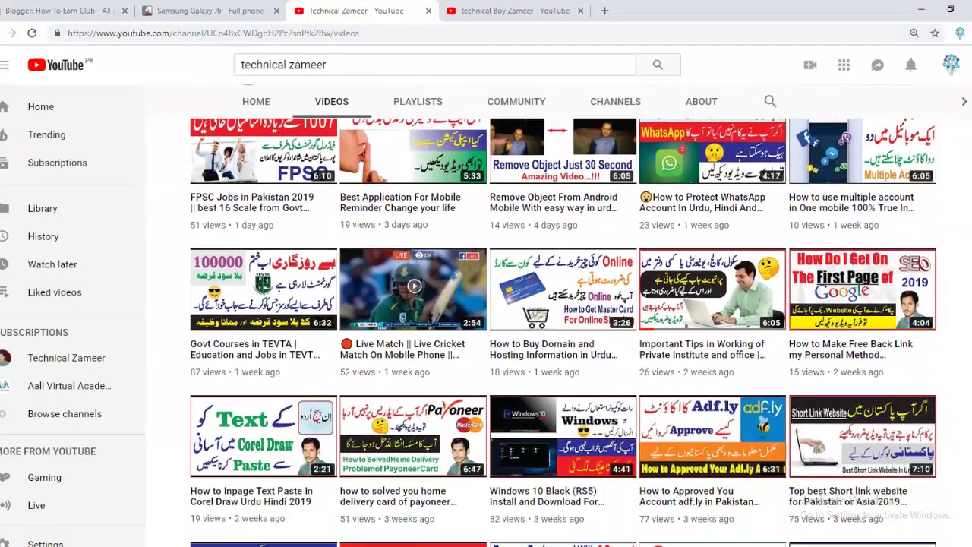
scroll(562, 335, down, 1)
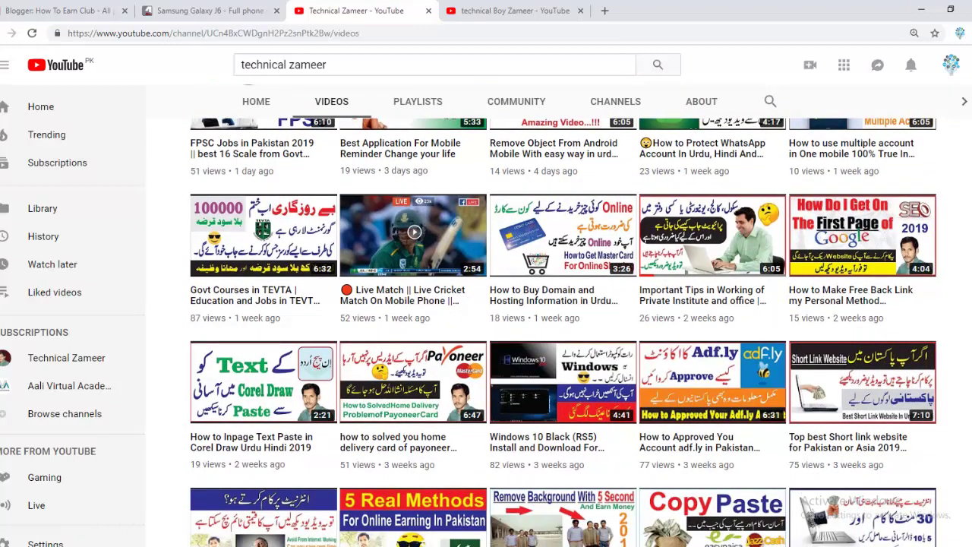
scroll(596, 298, up, 3)
scroll(596, 298, down, 1)
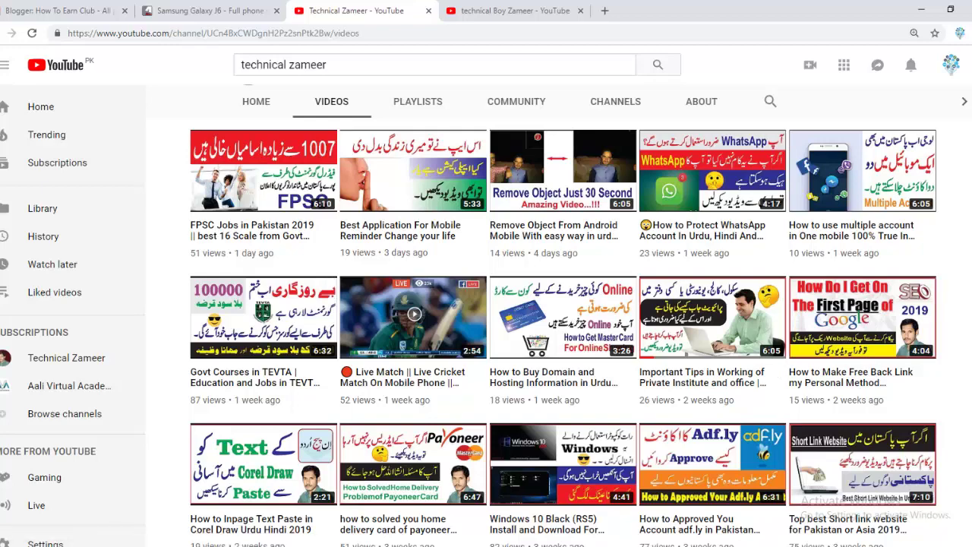
scroll(563, 332, down, 3)
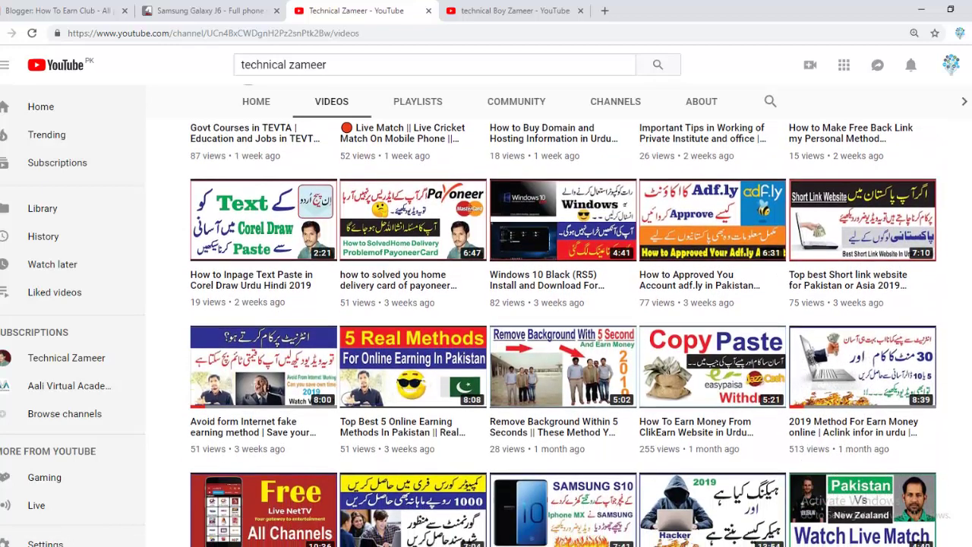
scroll(564, 332, up, 1)
scroll(564, 331, down, 2)
scroll(564, 332, down, 2)
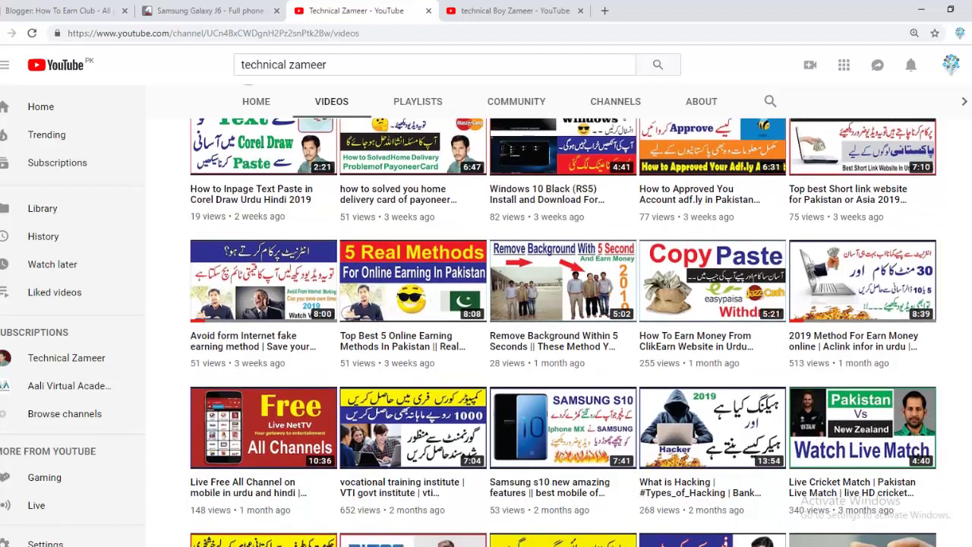
scroll(564, 332, down, 1)
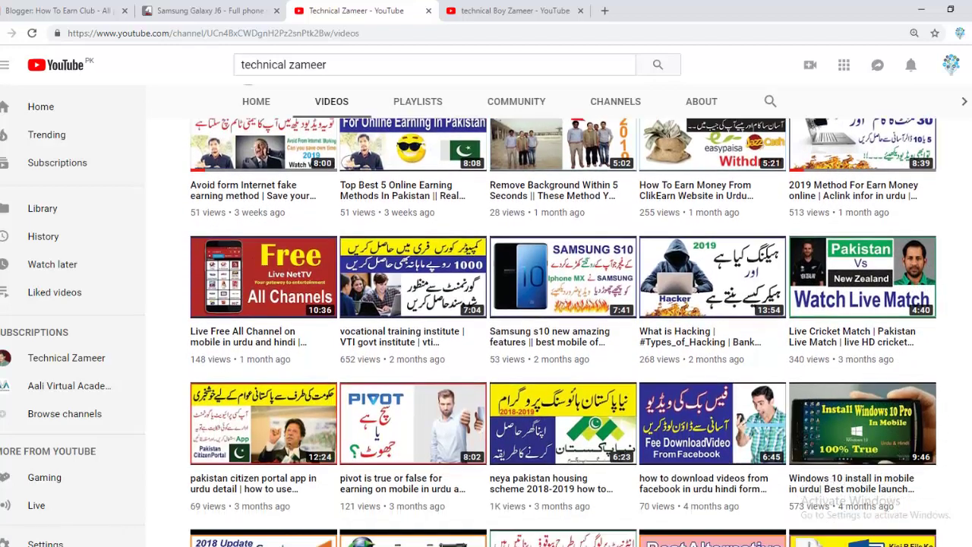
scroll(563, 332, down, 3)
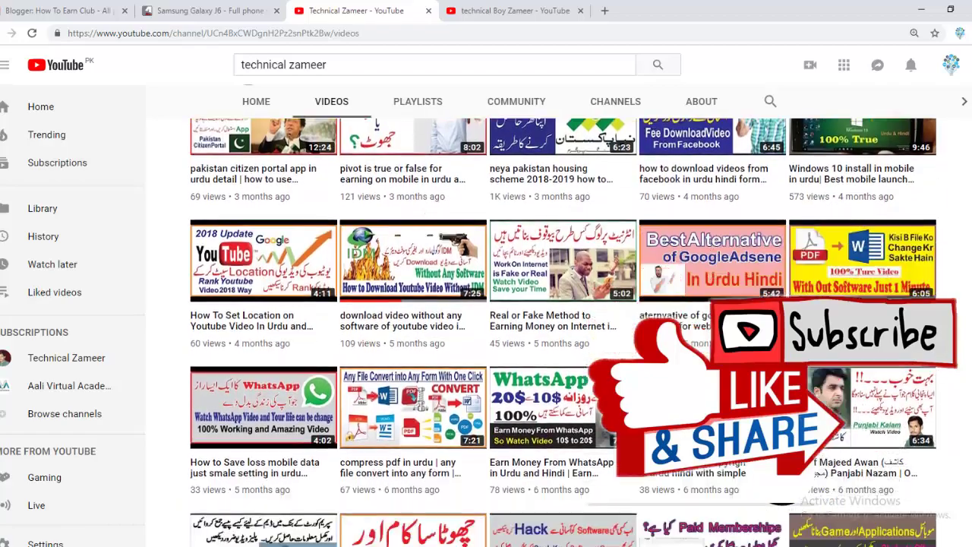
scroll(564, 332, down, 1)
scroll(564, 332, up, 12)
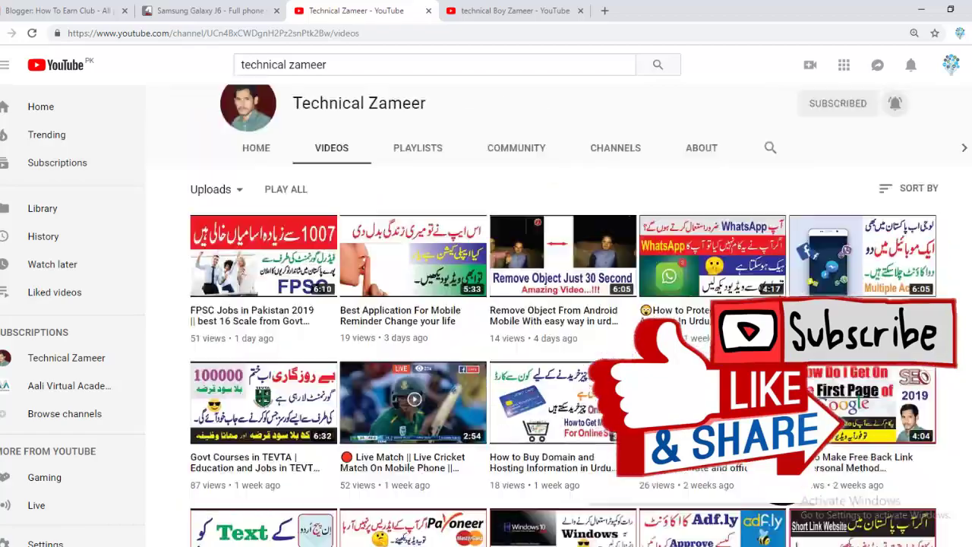